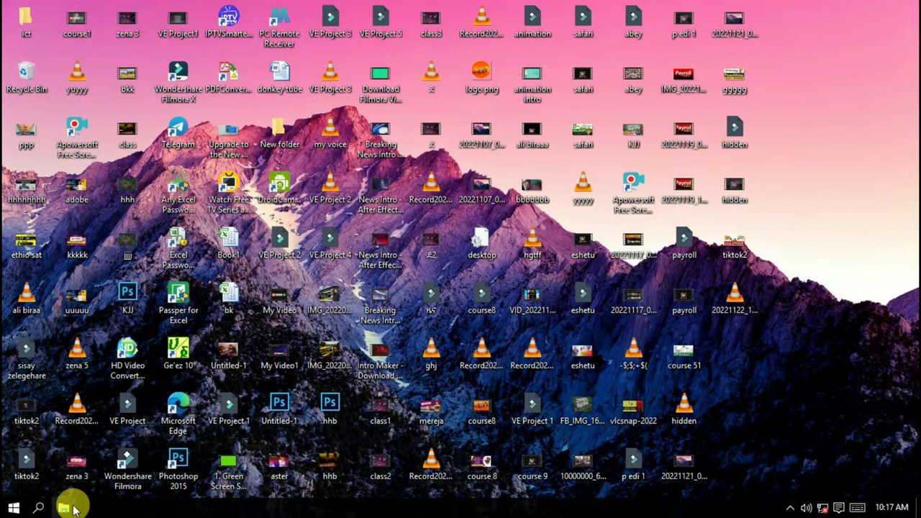
Open the "Peachtree Acct 2010 correct" archive from the Softwares folder on DATA (B:), close the folder window and dismiss the WinRAR purchase reminder.
click(70, 507)
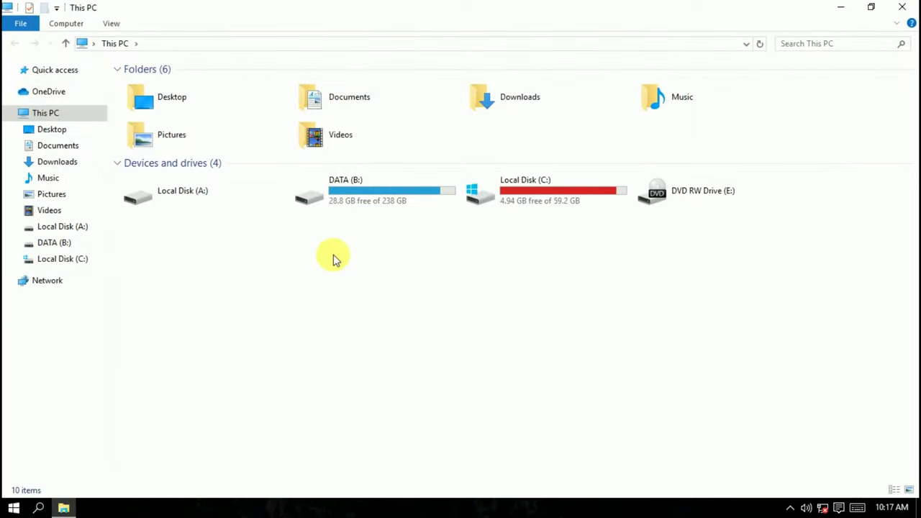
double_click(413, 181)
double_click(444, 378)
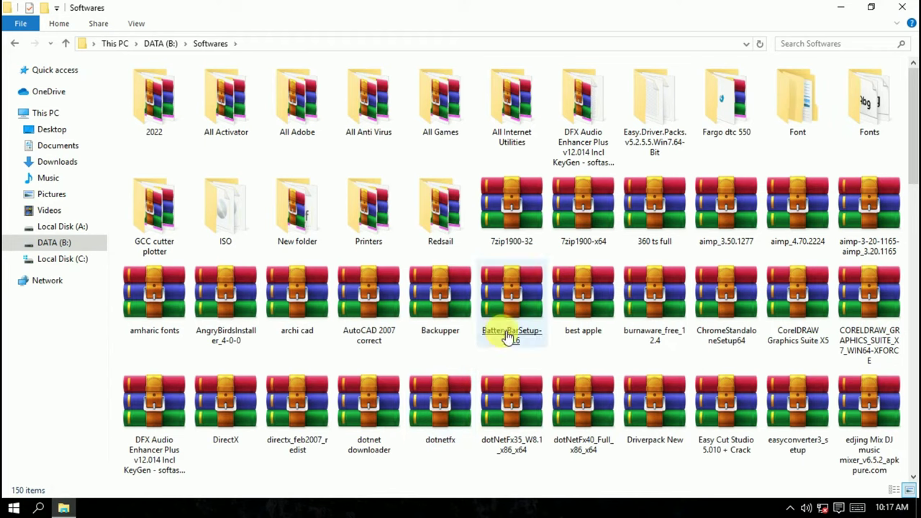
scroll(741, 372, down, 8)
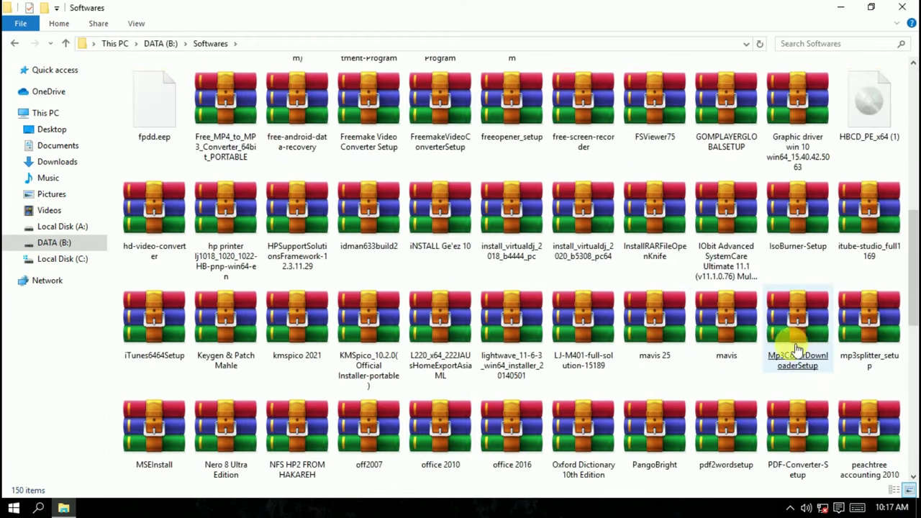
scroll(503, 377, down, 4)
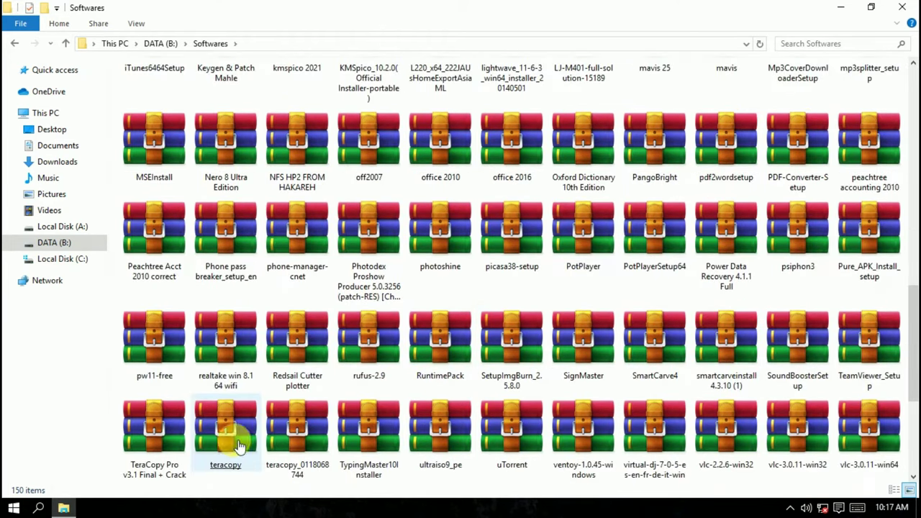
scroll(230, 450, down, 3)
drag(912, 363, 912, 301)
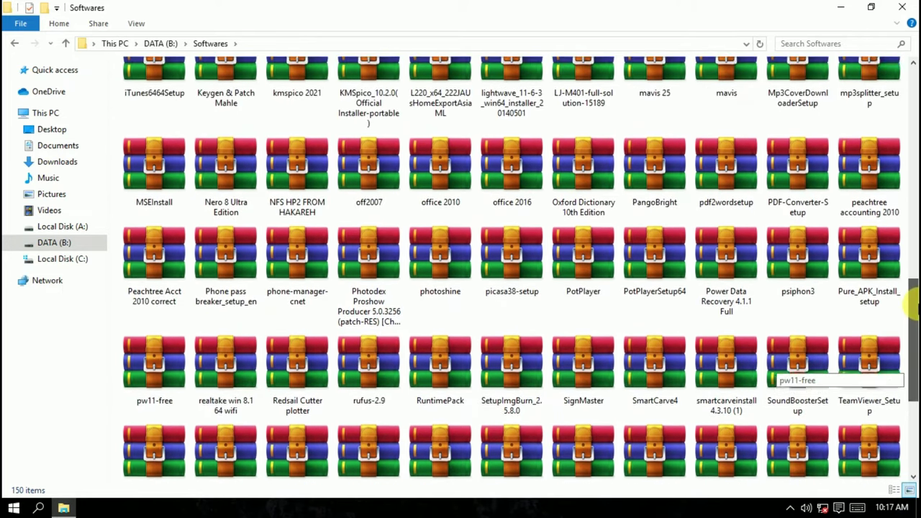
click(174, 307)
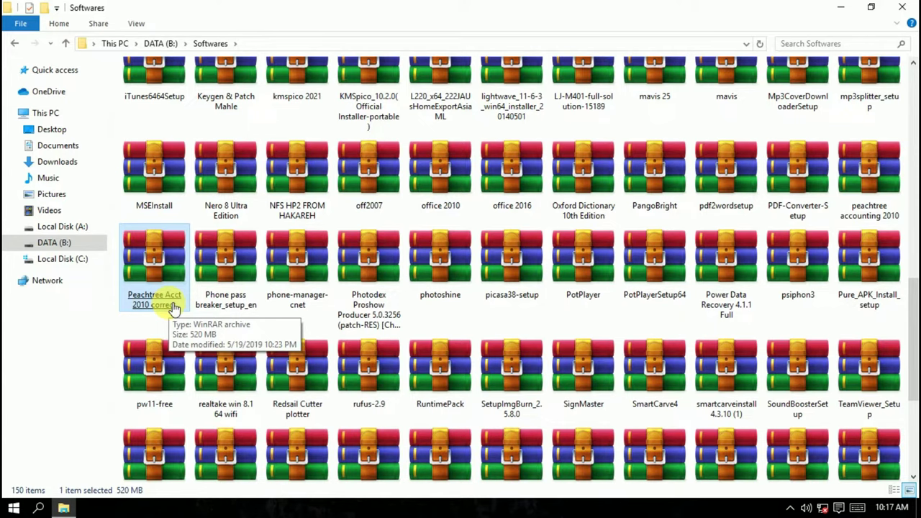
double_click(173, 307)
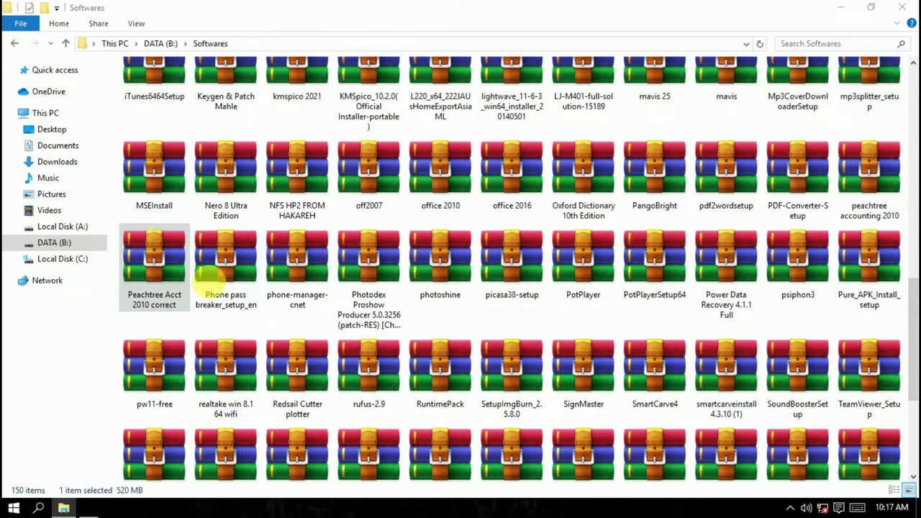
click(903, 7)
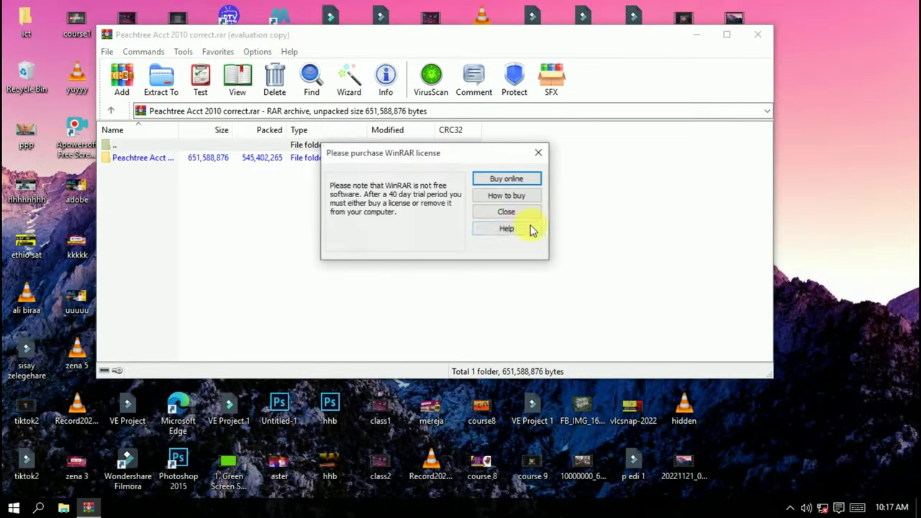
click(503, 213)
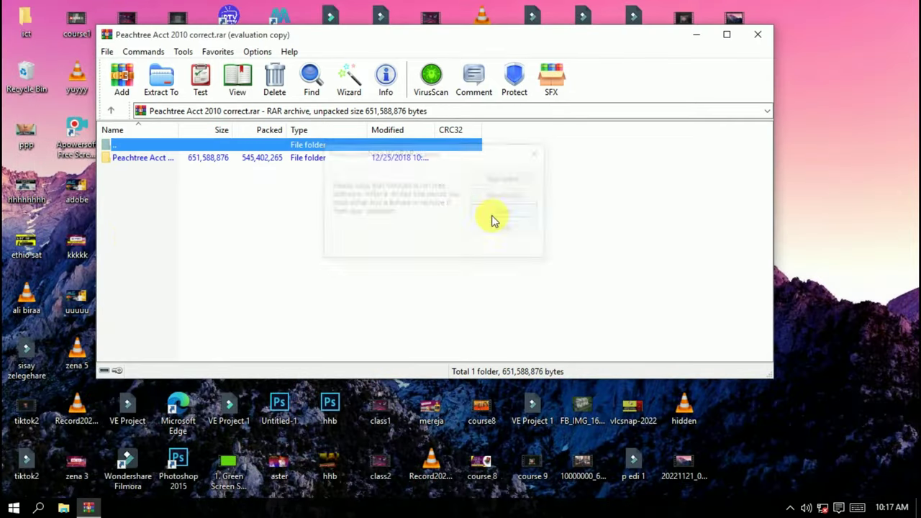
Run autorun.exe from the archive's Peachtree Acct 2010 folder and minimize the archive window.
click(144, 161)
double_click(144, 160)
scroll(148, 209, down, 2)
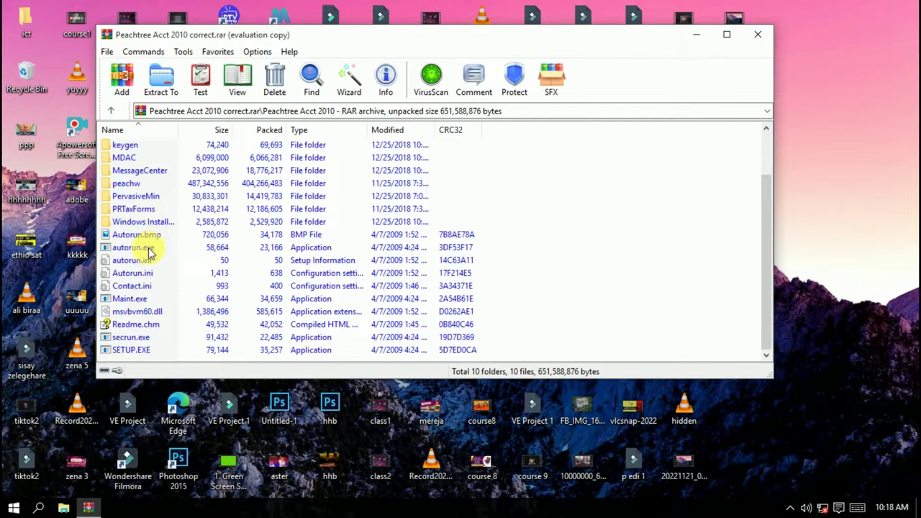
double_click(149, 249)
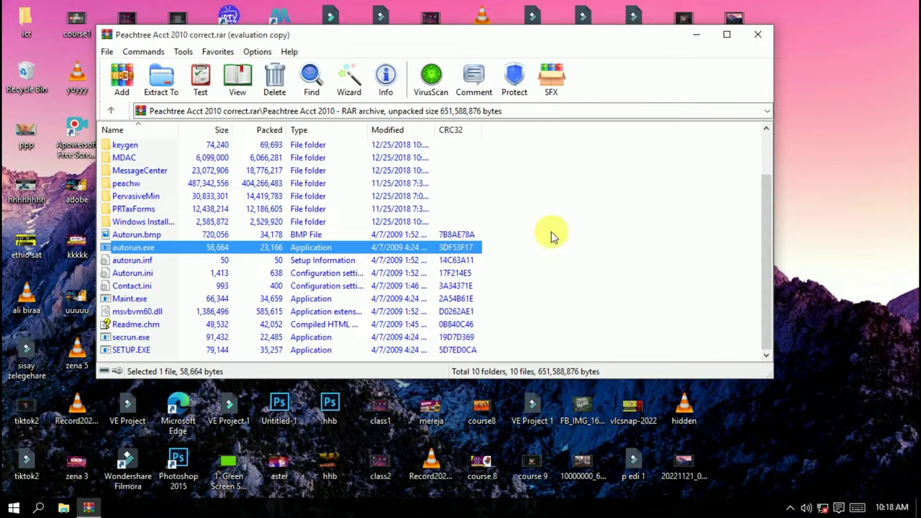
click(696, 34)
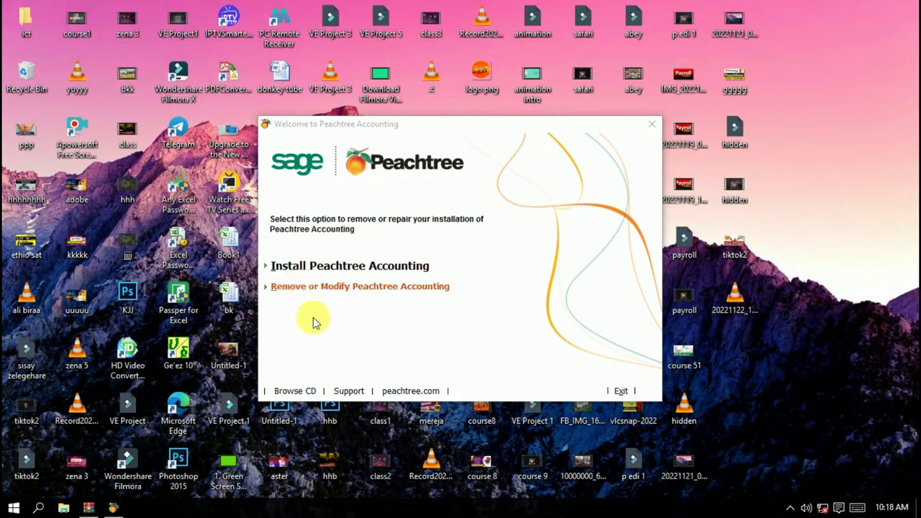
Start installing Peachtree Accounting, allow setup to make changes to the PC and continue past the welcome page.
click(322, 268)
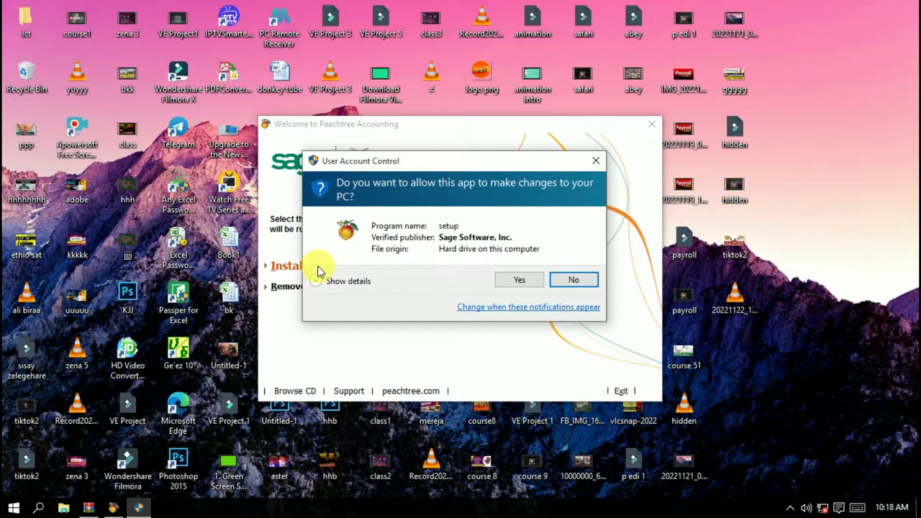
click(519, 282)
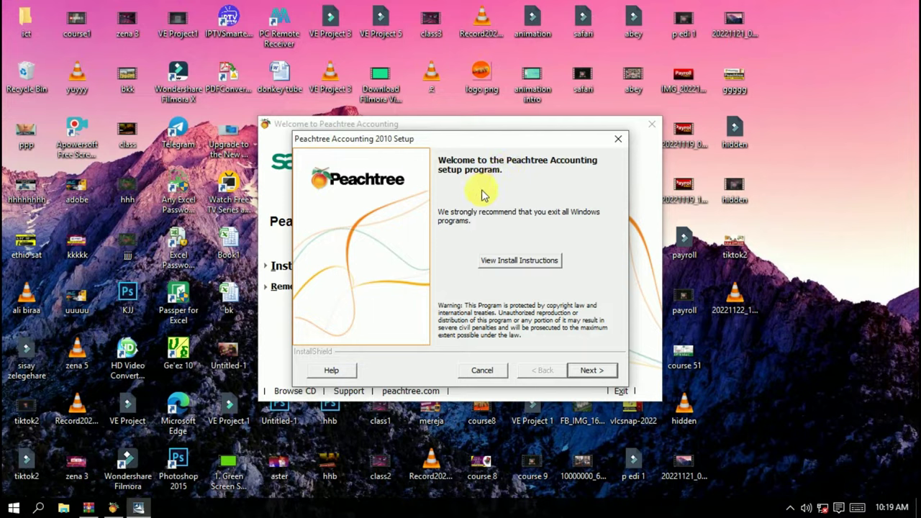
click(588, 371)
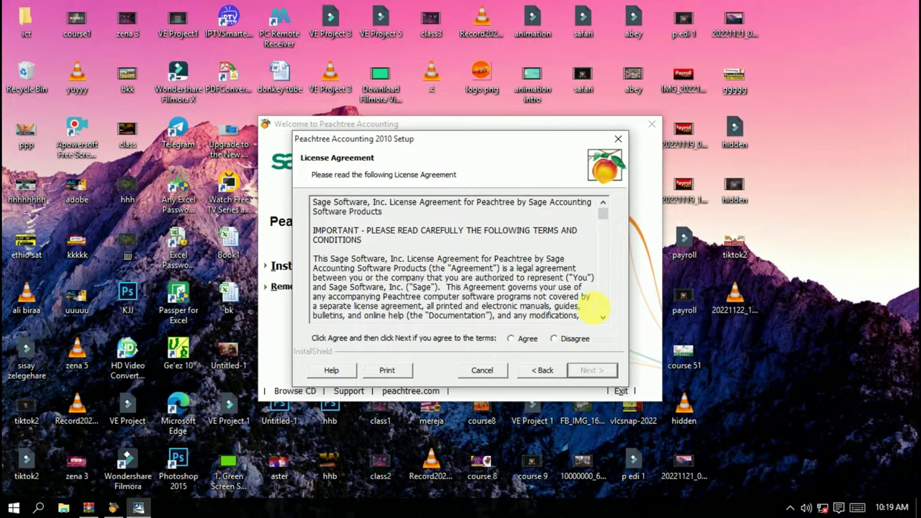
Agree to the Peachtree license terms and continue the setup.
drag(603, 214, 603, 185)
click(510, 341)
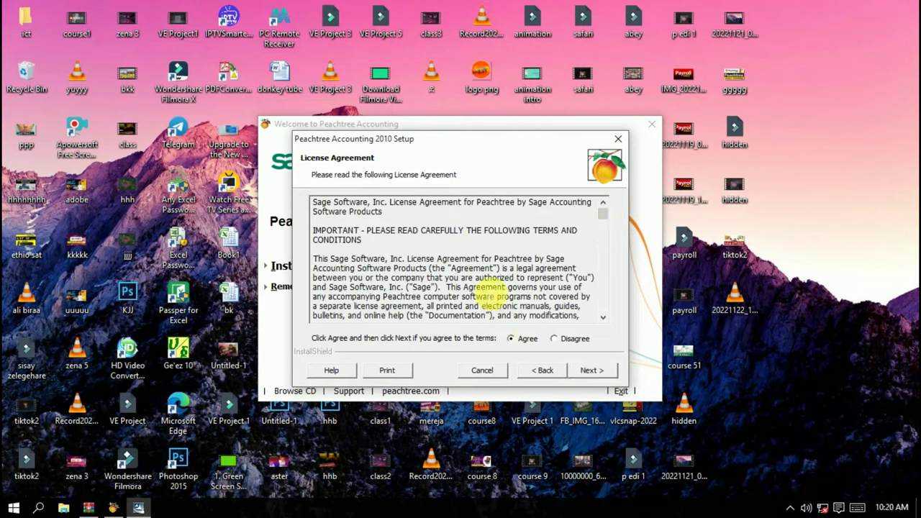
scroll(495, 287, down, 2)
scroll(497, 283, down, 1)
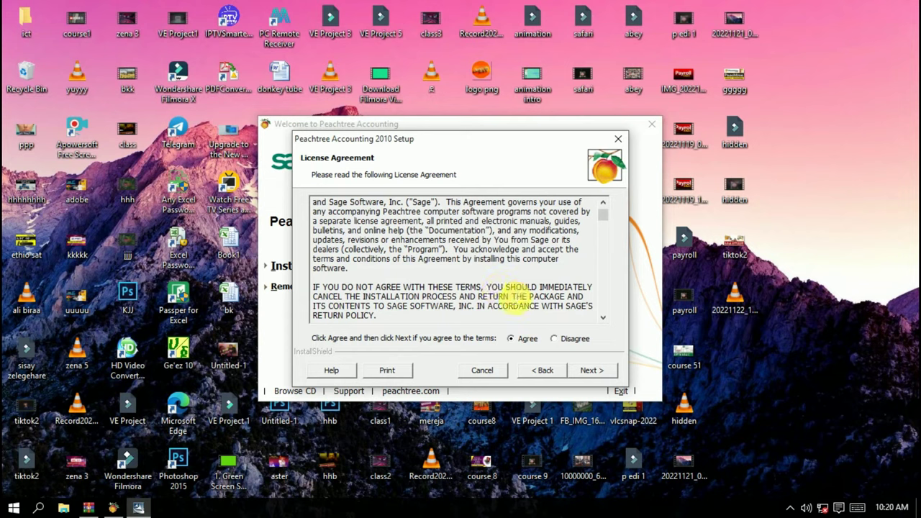
click(513, 339)
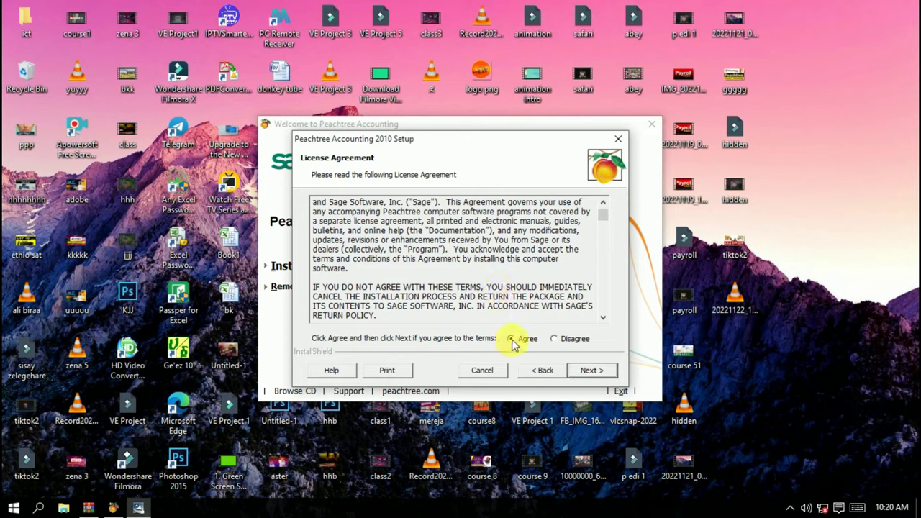
click(590, 370)
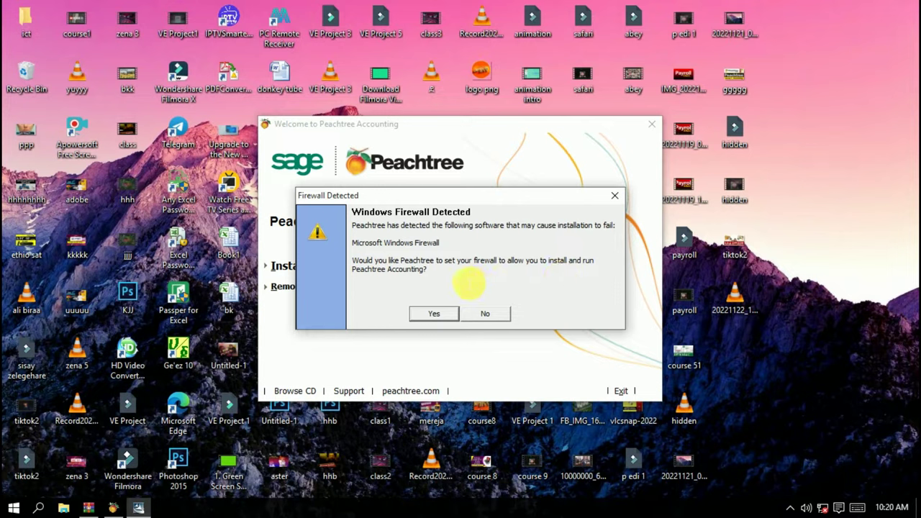
Let Peachtree configure Windows Firewall for the installation and acknowledge the antivirus notice.
click(434, 314)
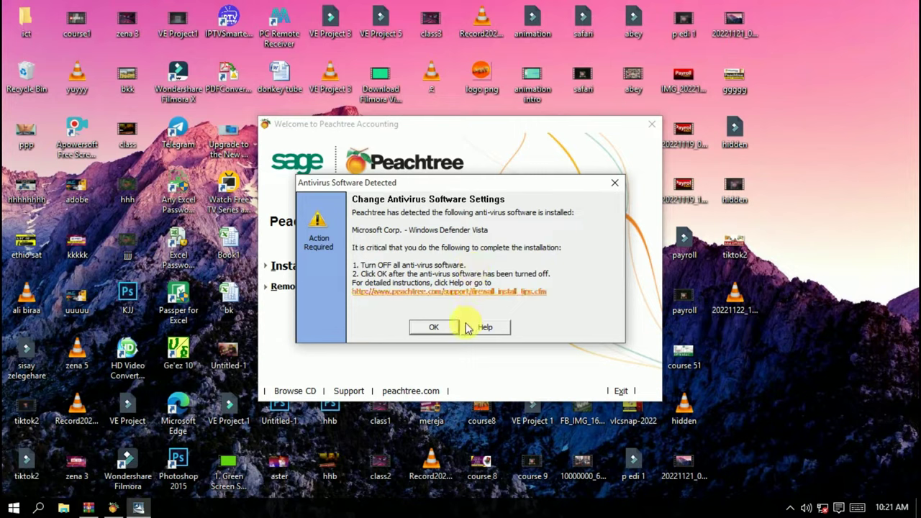
click(439, 327)
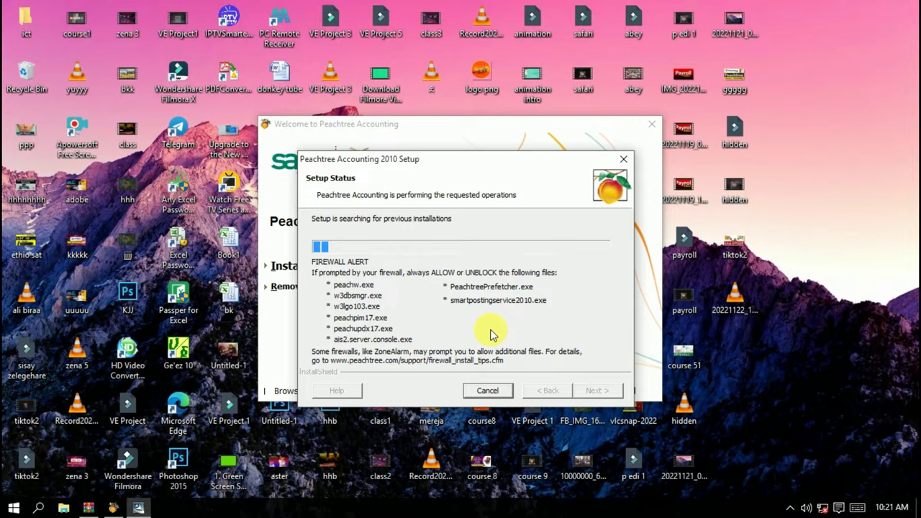
click(689, 358)
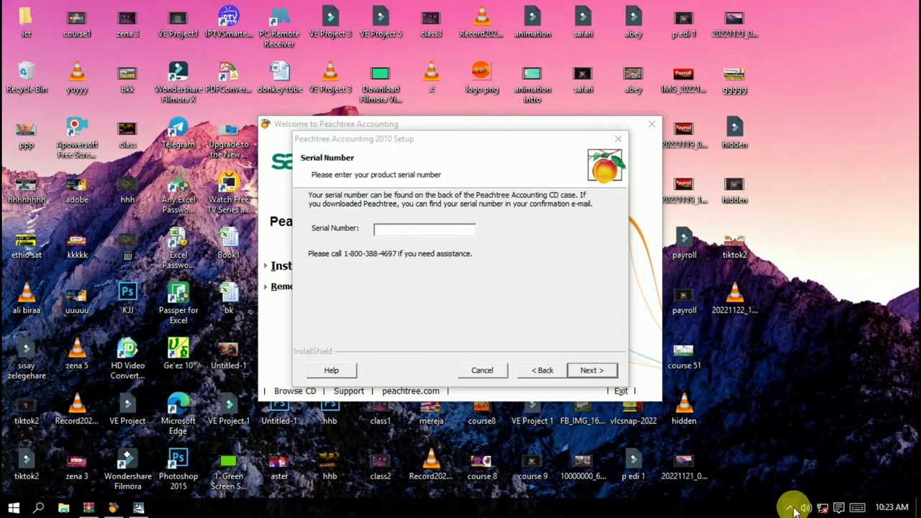
click(790, 508)
click(790, 508)
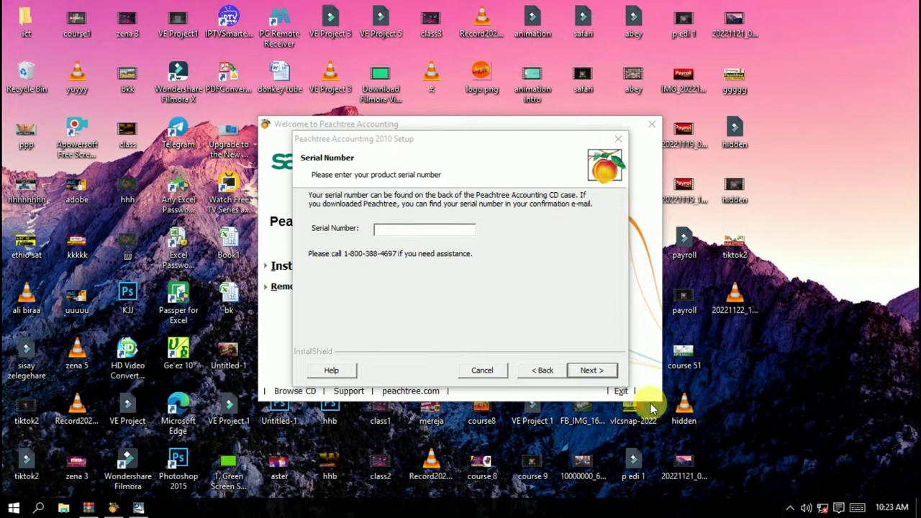
click(492, 229)
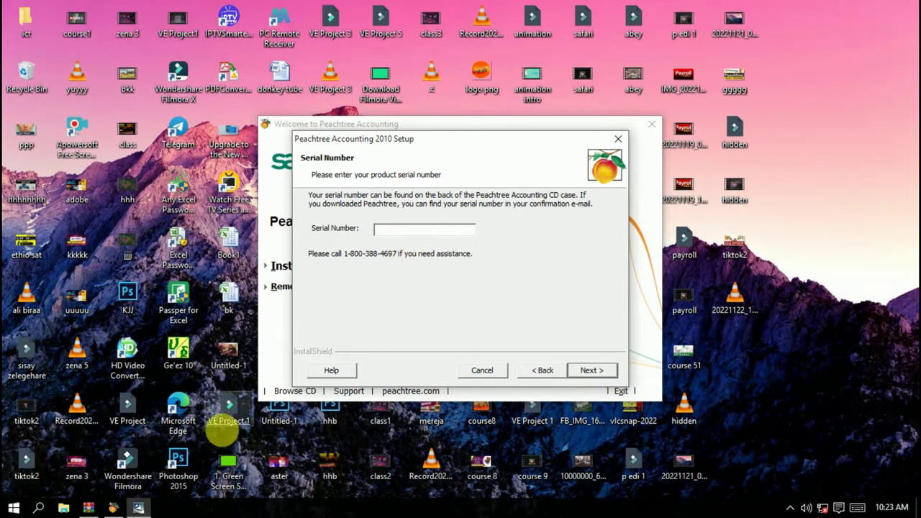
Switch to the WinRAR archive window, run keygen.exe from its keygen folder and close the archive window.
click(87, 507)
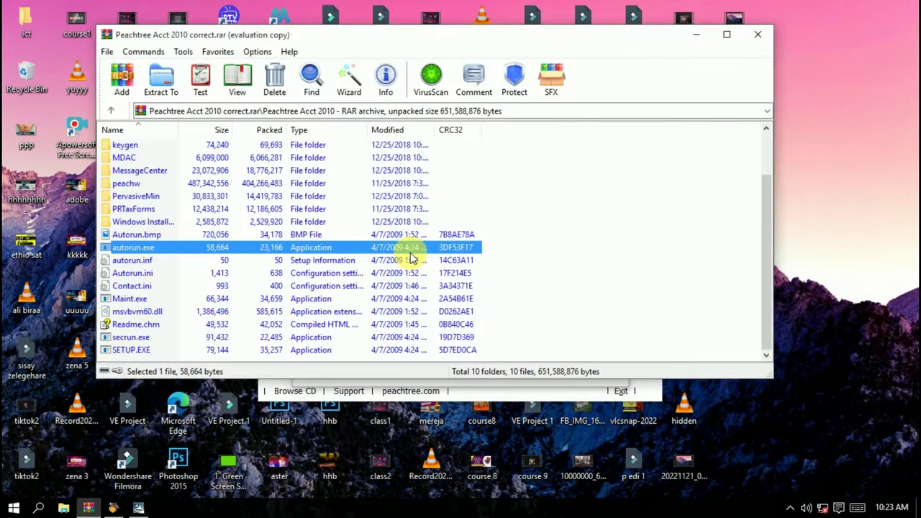
scroll(236, 245, up, 2)
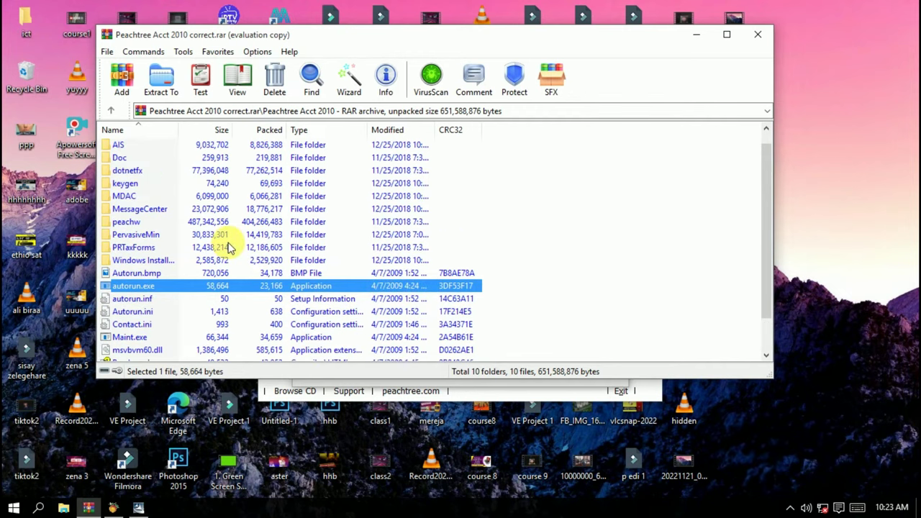
double_click(129, 201)
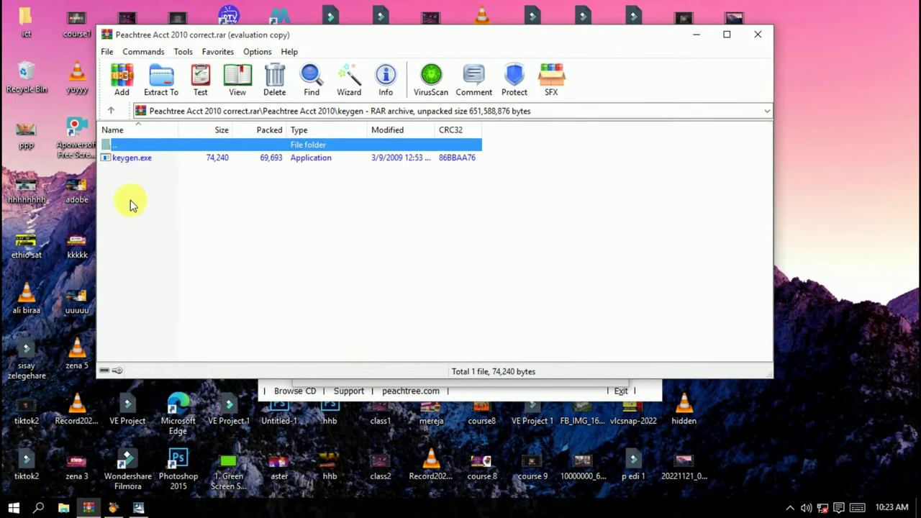
double_click(144, 160)
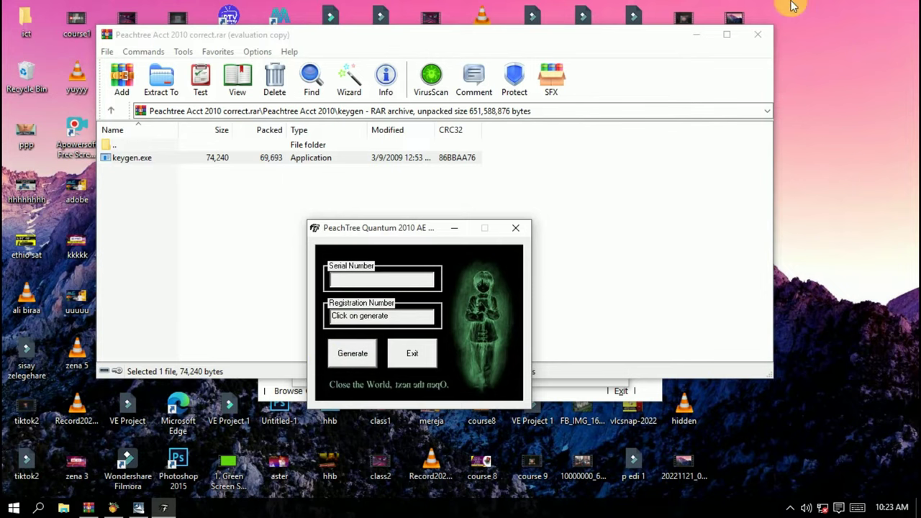
click(768, 41)
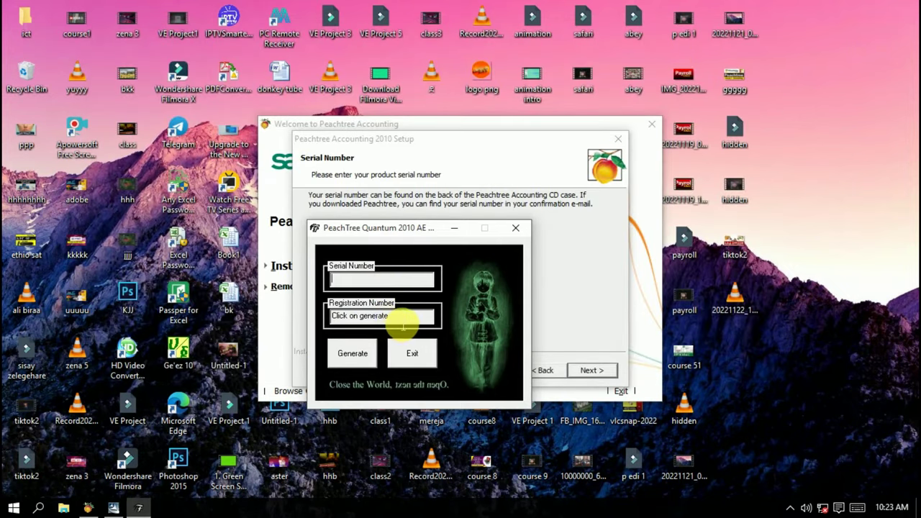
Generate the serial and registration numbers, copy the serial number and minimize the generator window.
click(359, 359)
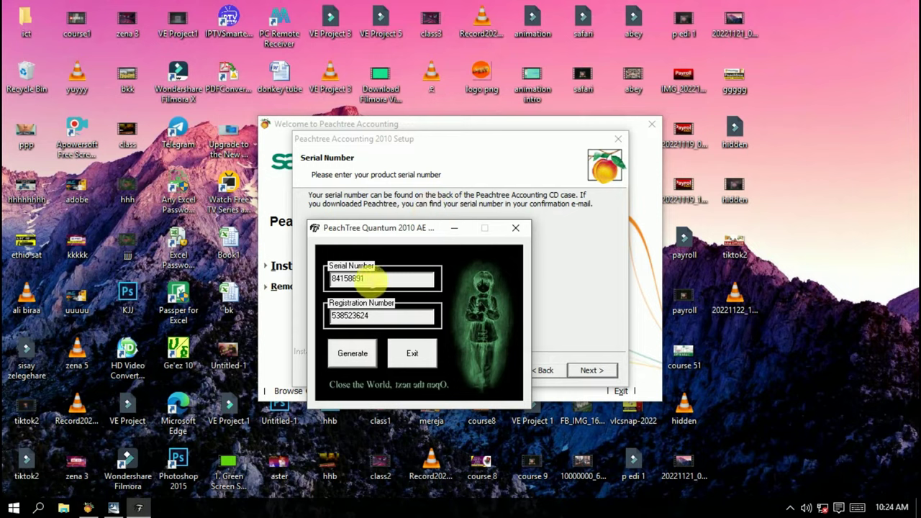
drag(379, 290, 339, 285)
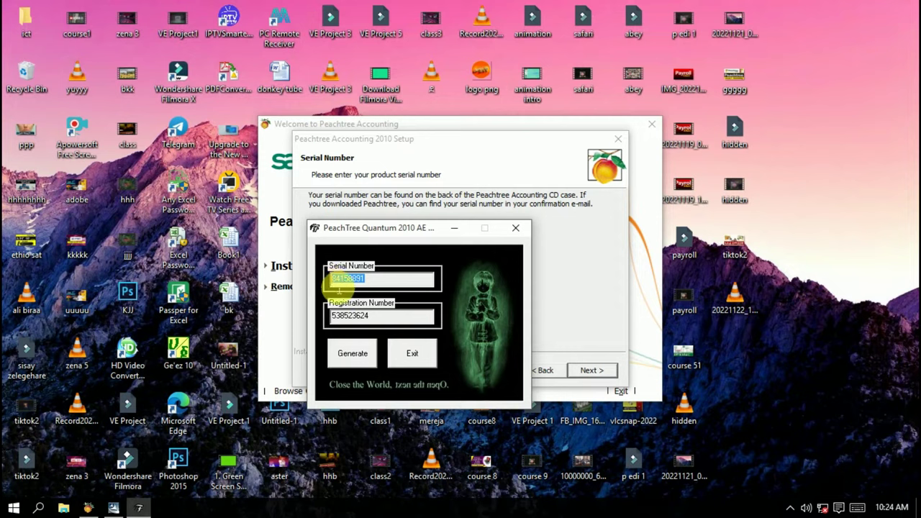
right_click(346, 285)
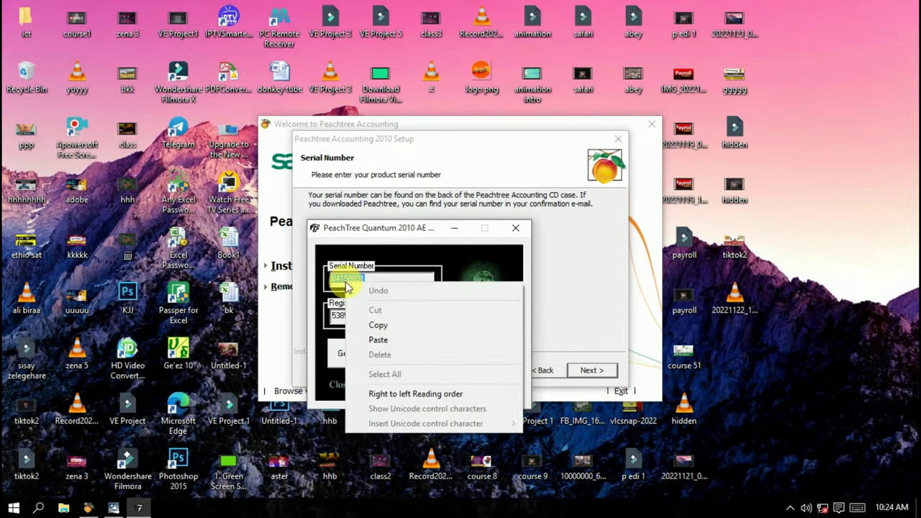
click(391, 326)
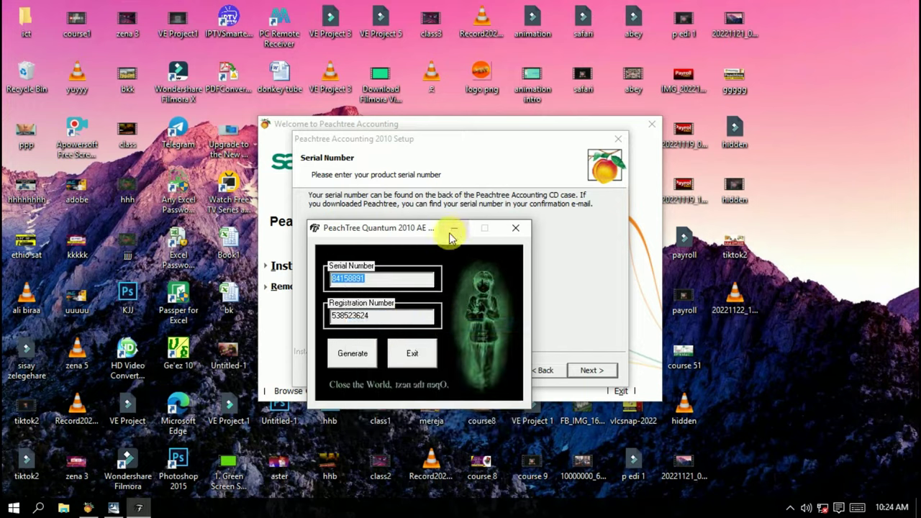
drag(436, 234, 441, 226)
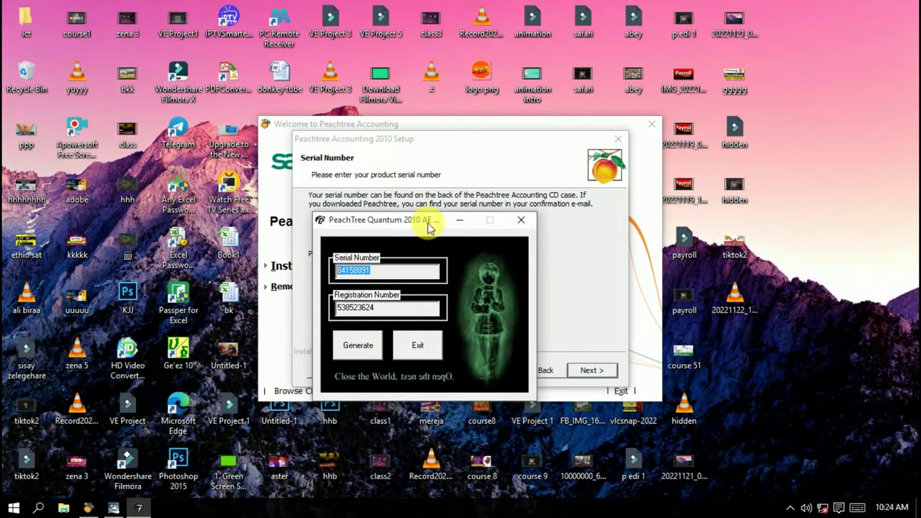
click(458, 221)
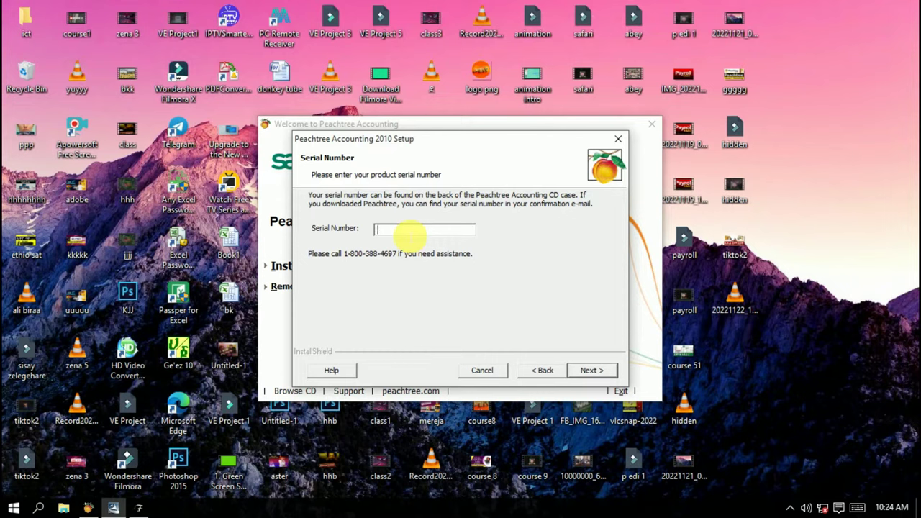
Paste the copied product serial number into the setup wizard and continue.
right_click(405, 232)
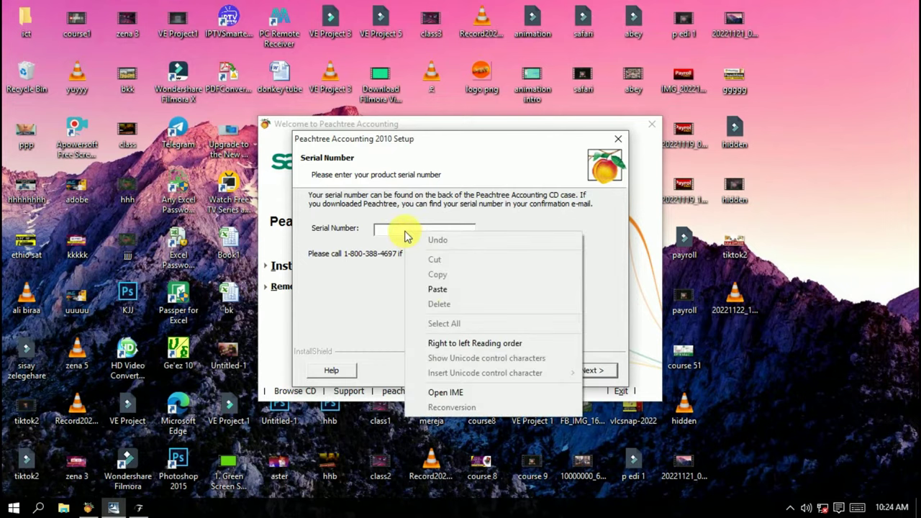
click(436, 293)
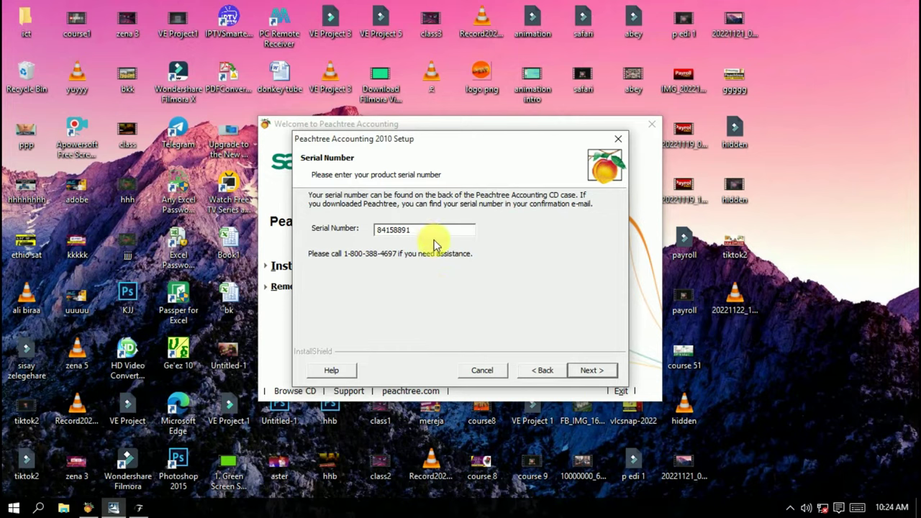
click(593, 373)
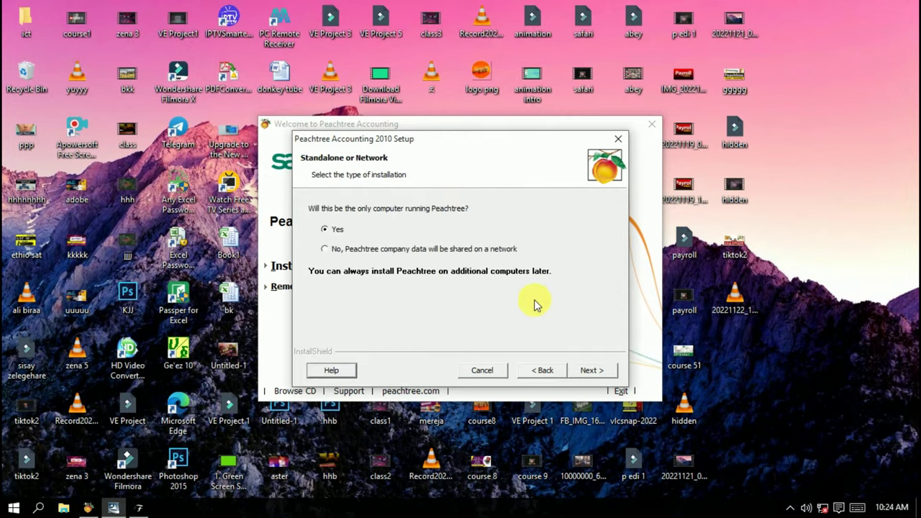
Accept the single-computer installation, default file locations and Sample Company Data component, and install Peachtree with desktop and quick launch shortcuts.
click(591, 372)
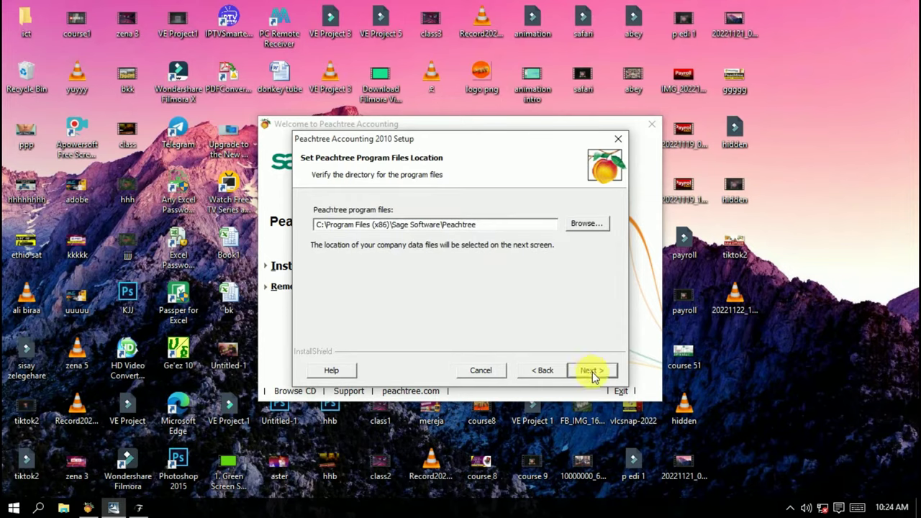
click(596, 372)
click(604, 371)
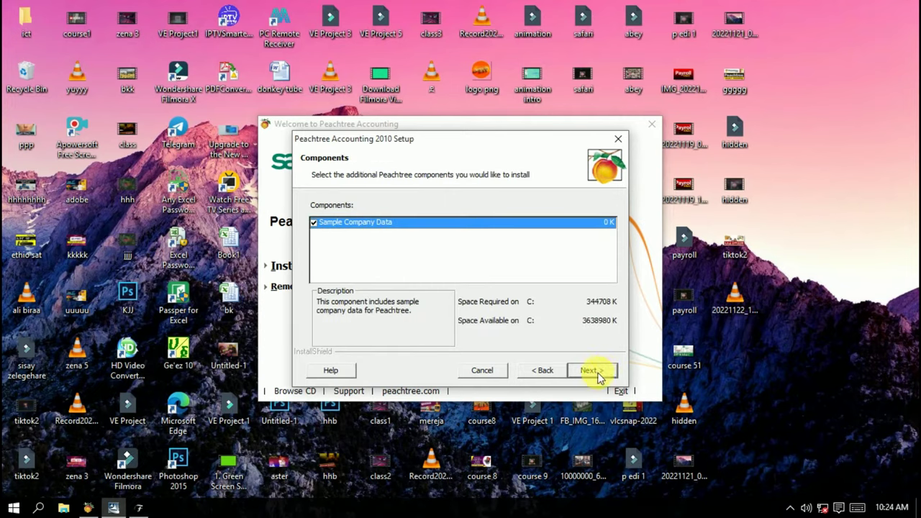
click(598, 374)
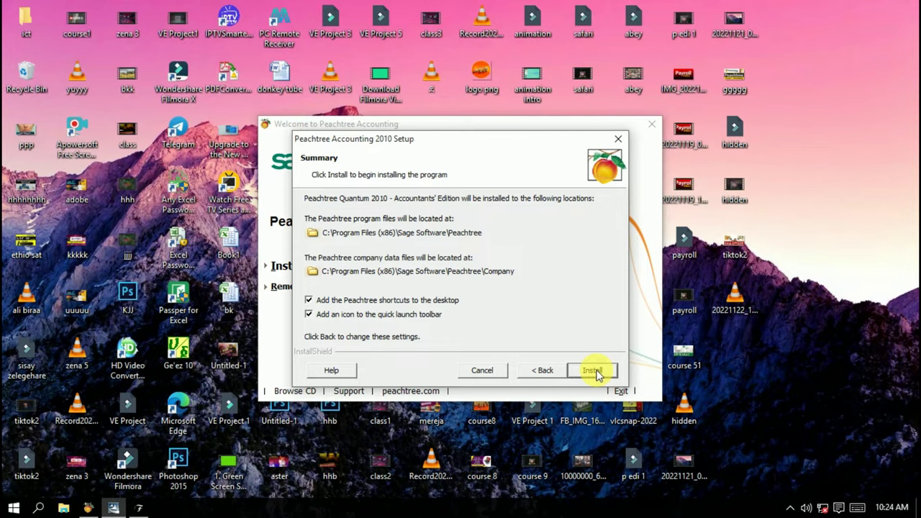
click(595, 371)
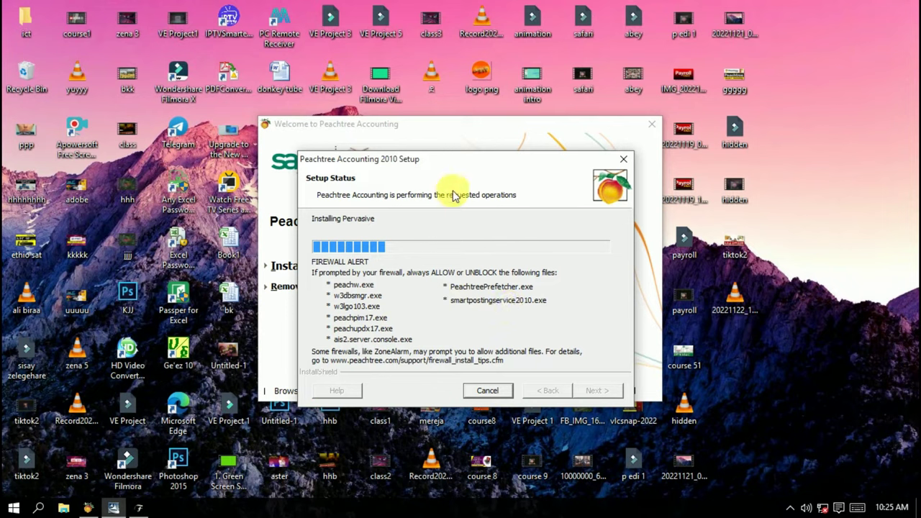
drag(485, 164, 501, 151)
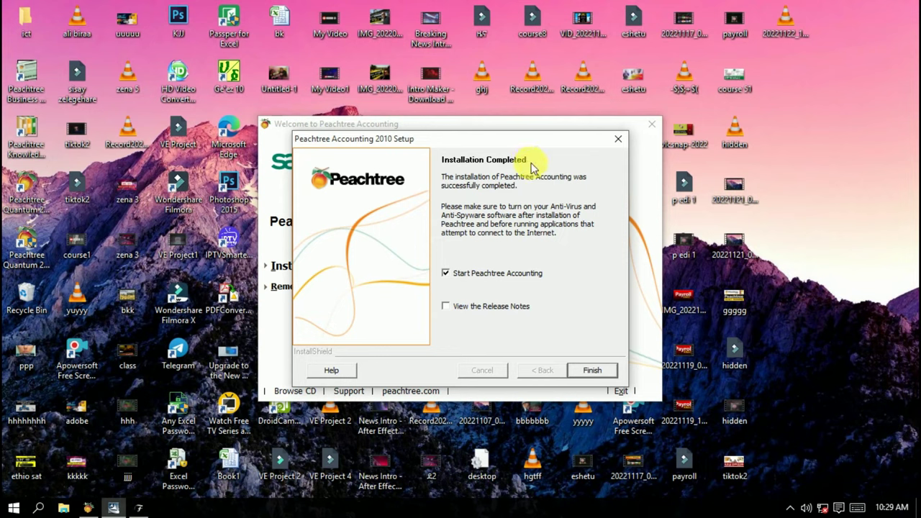
Finish the setup with Peachtree starting automatically, and dismiss the online update notice with its recurring reminder turned off.
click(593, 371)
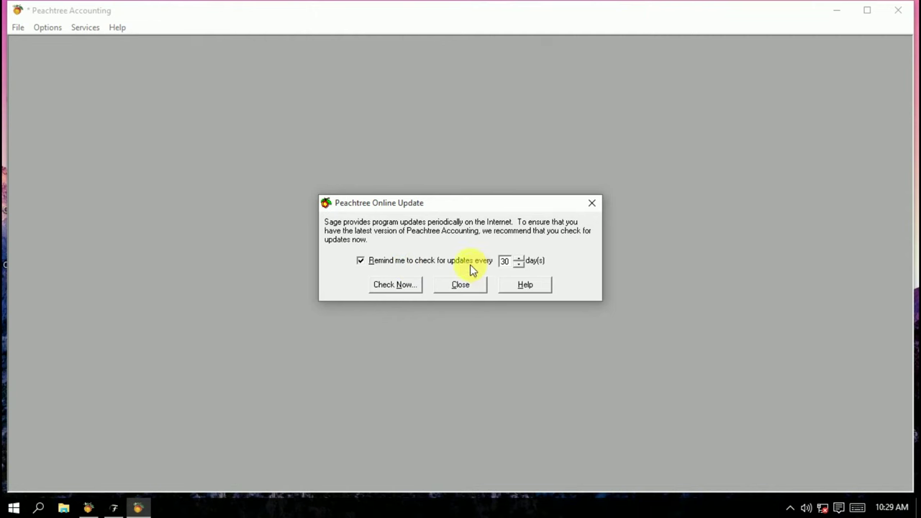
click(361, 263)
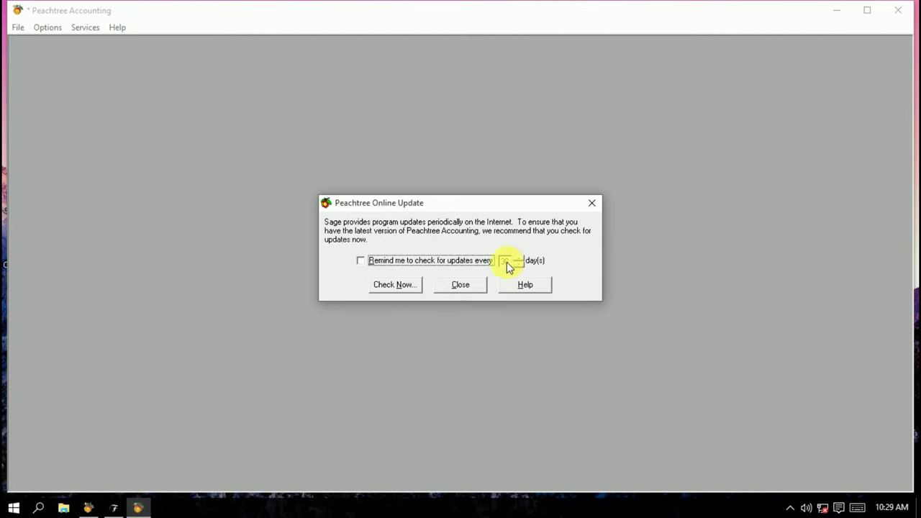
click(464, 286)
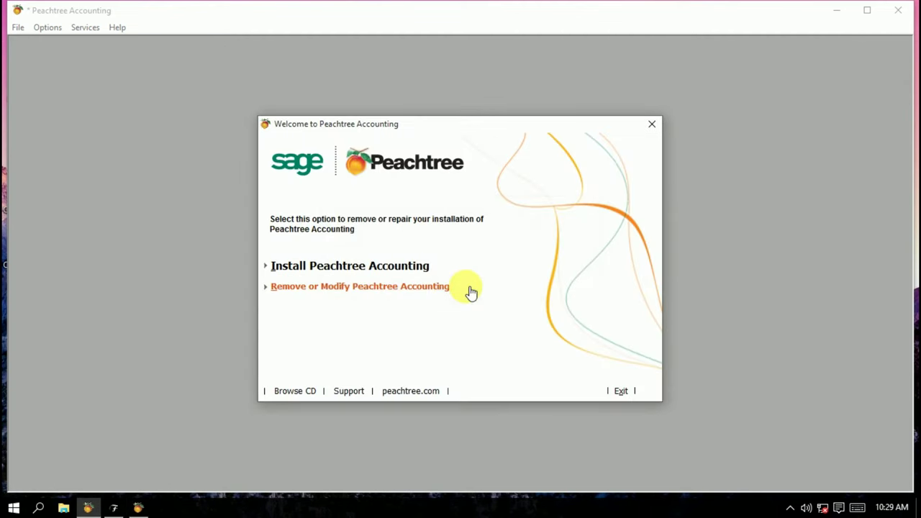
Exit the installer's welcome window and close the Setup Guide and Peachtree.
click(623, 393)
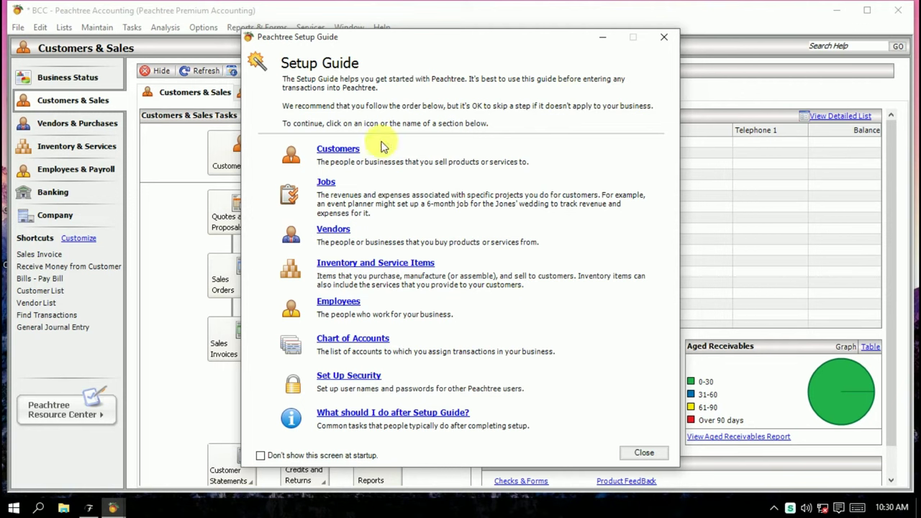
click(667, 41)
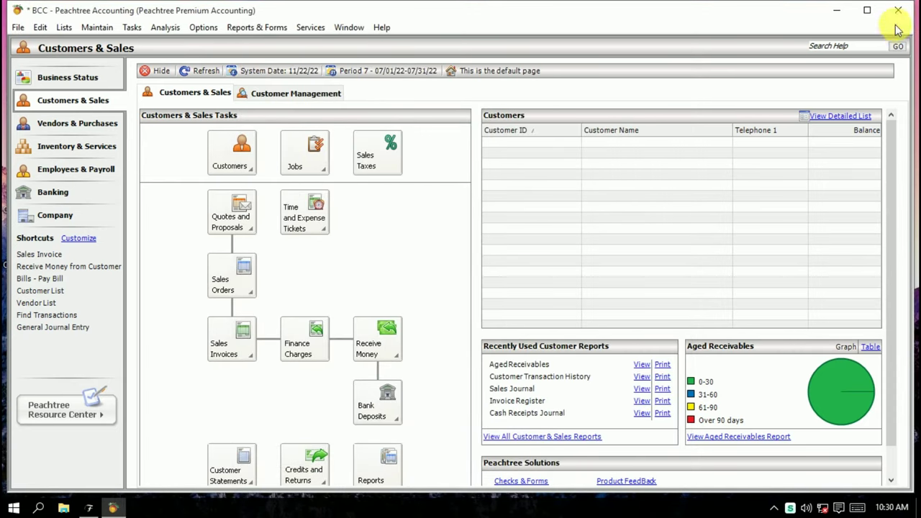
click(848, 115)
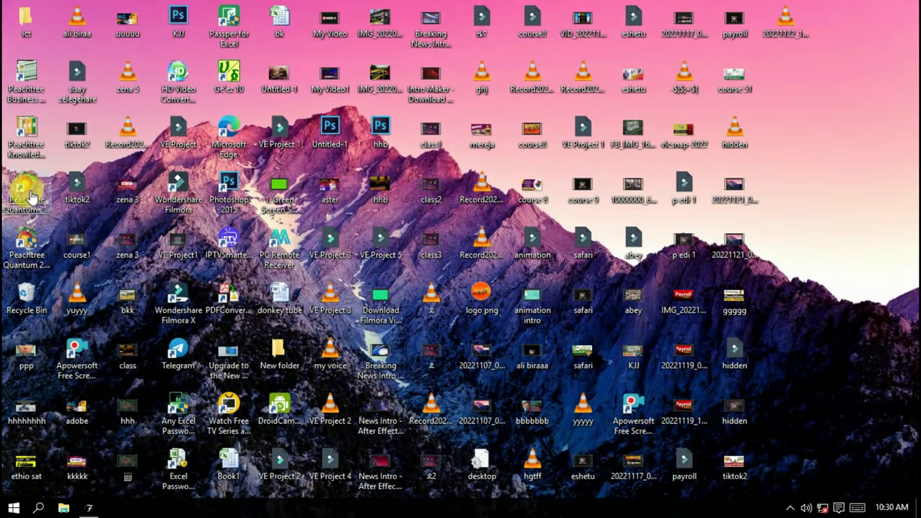
Relaunch Peachtree Quantum from the desktop, allow Peachtree Automatic Backup to make changes, and close the Setup Guide.
click(38, 263)
double_click(39, 263)
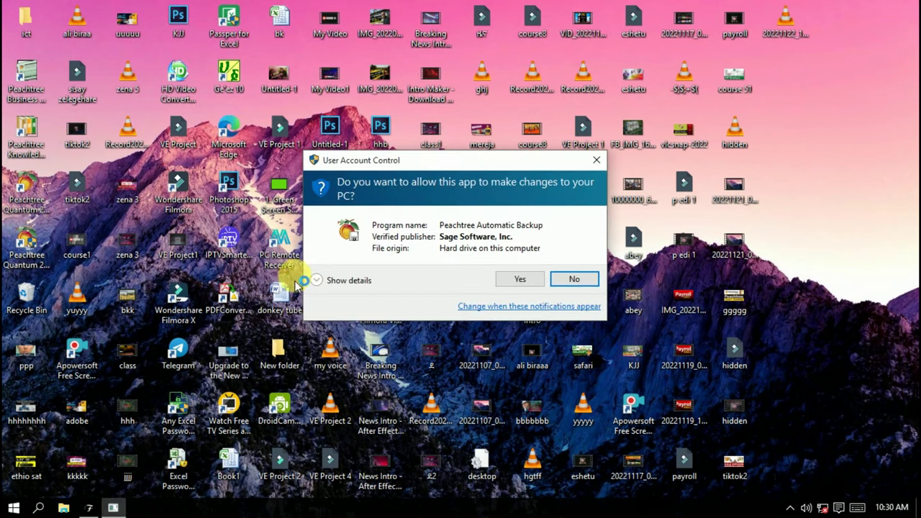
click(521, 280)
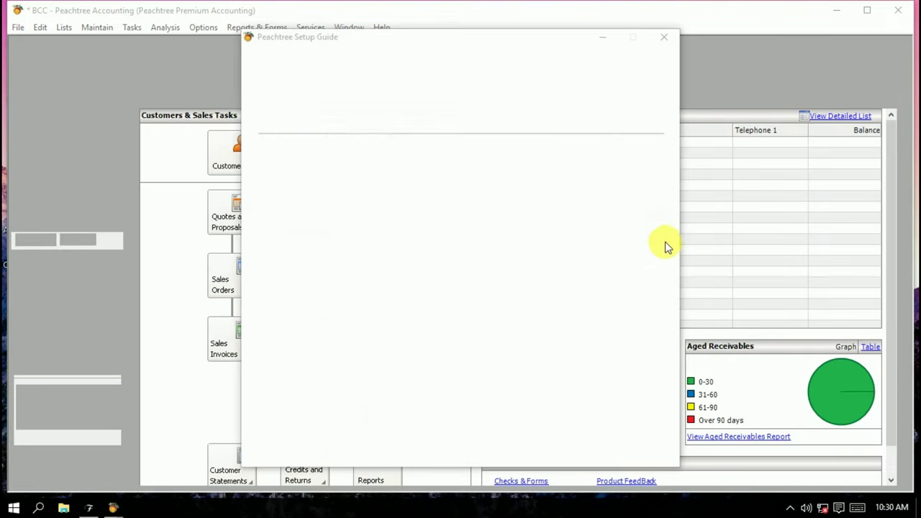
click(666, 38)
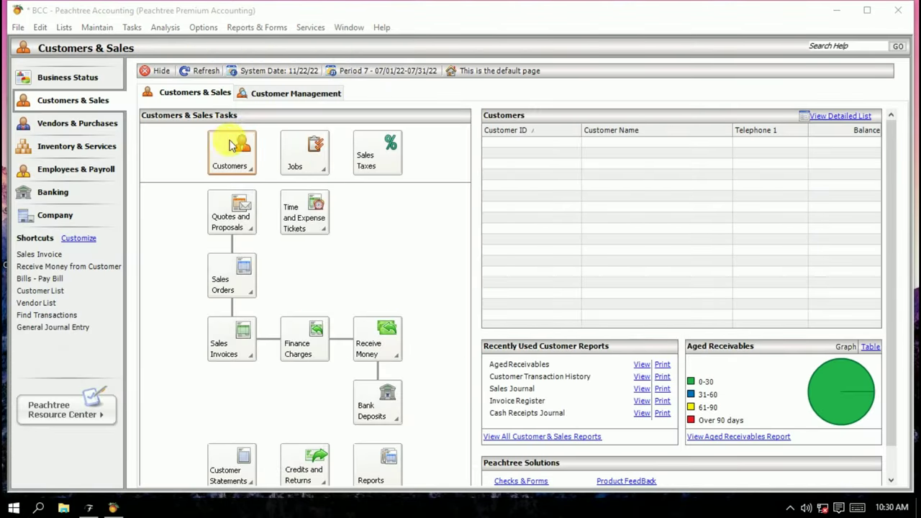
Start creating a new company, choosing not to keep BCC open.
click(18, 29)
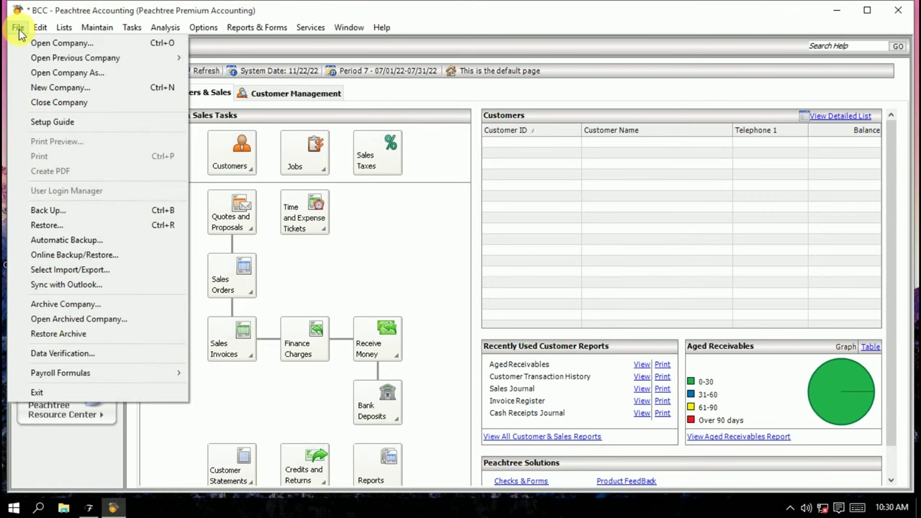
click(61, 11)
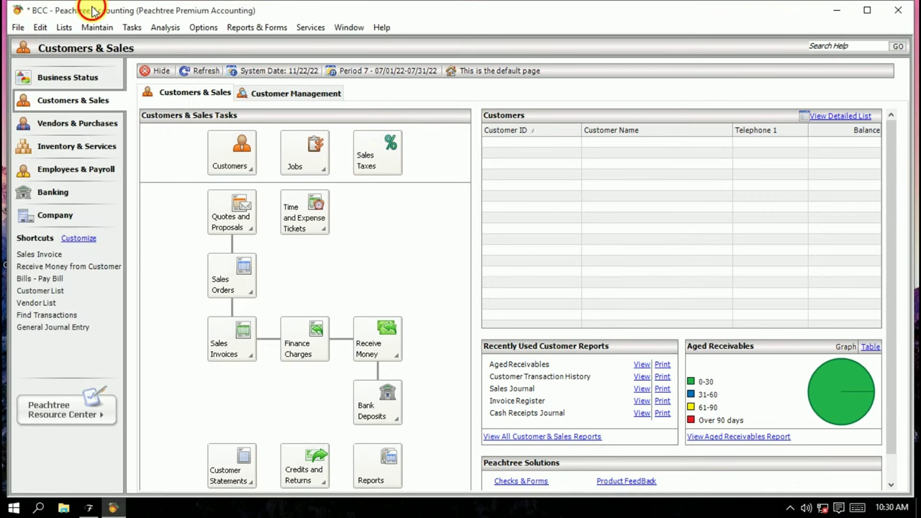
click(18, 27)
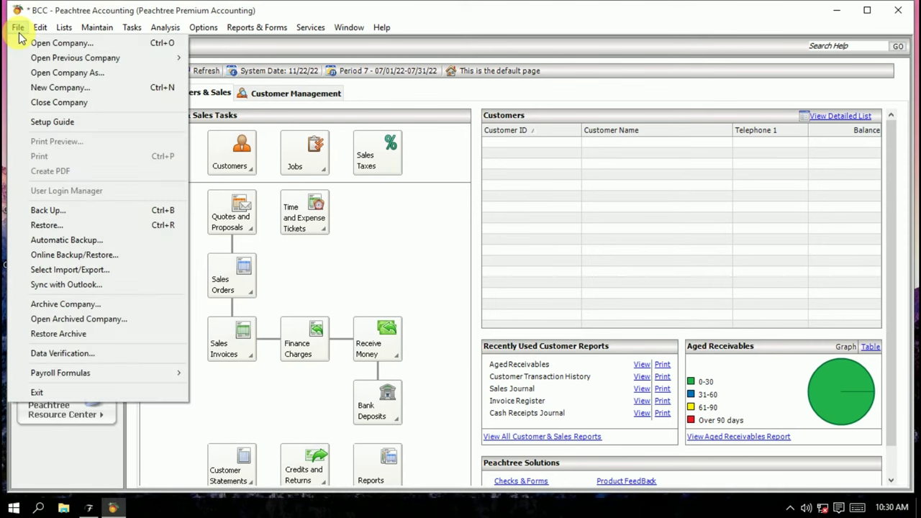
click(62, 88)
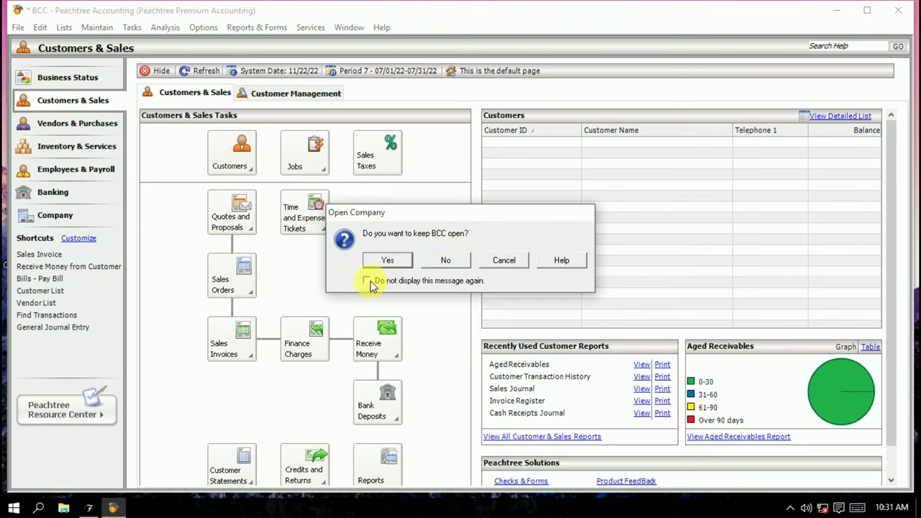
drag(372, 217, 466, 212)
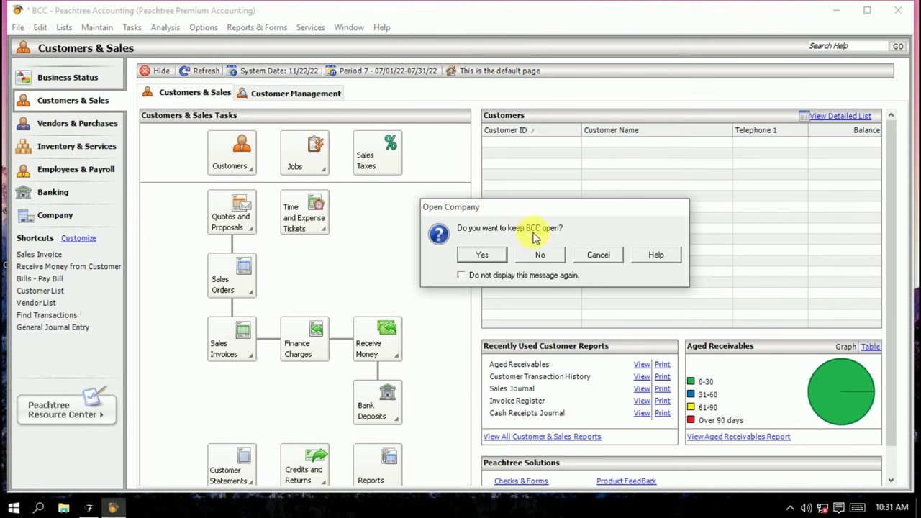
click(543, 258)
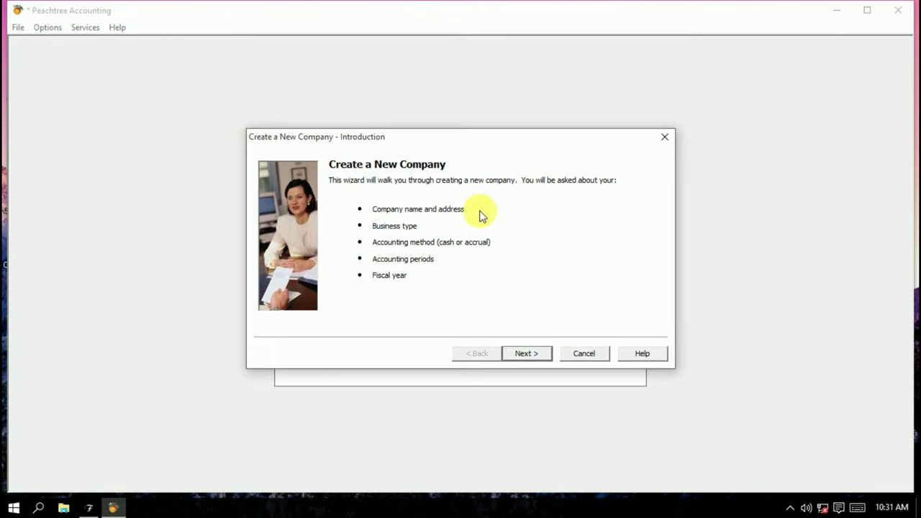
Cancel the new company wizard and close Peachtree.
click(600, 357)
click(518, 300)
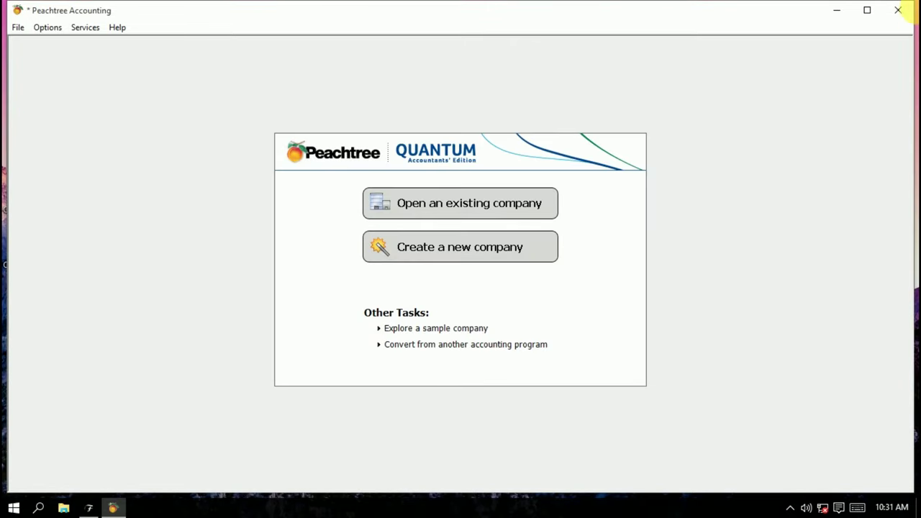
click(899, 10)
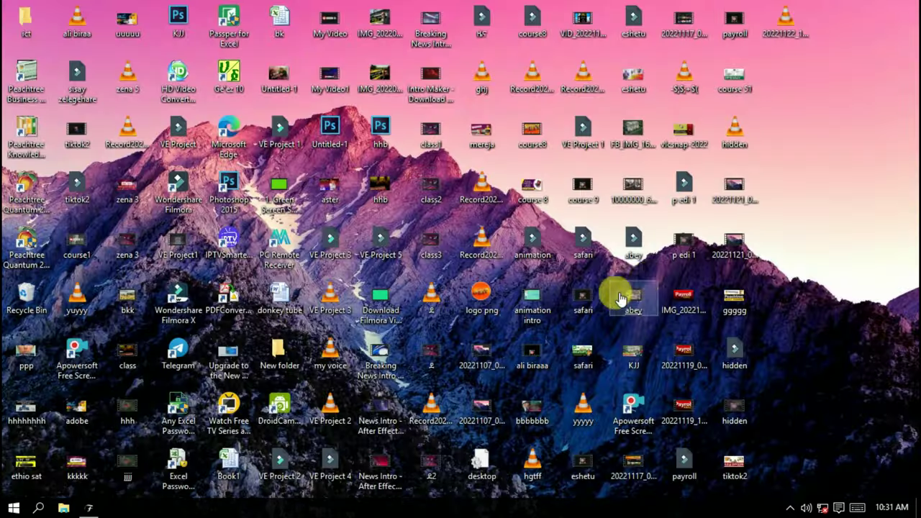
right_click(792, 76)
click(799, 115)
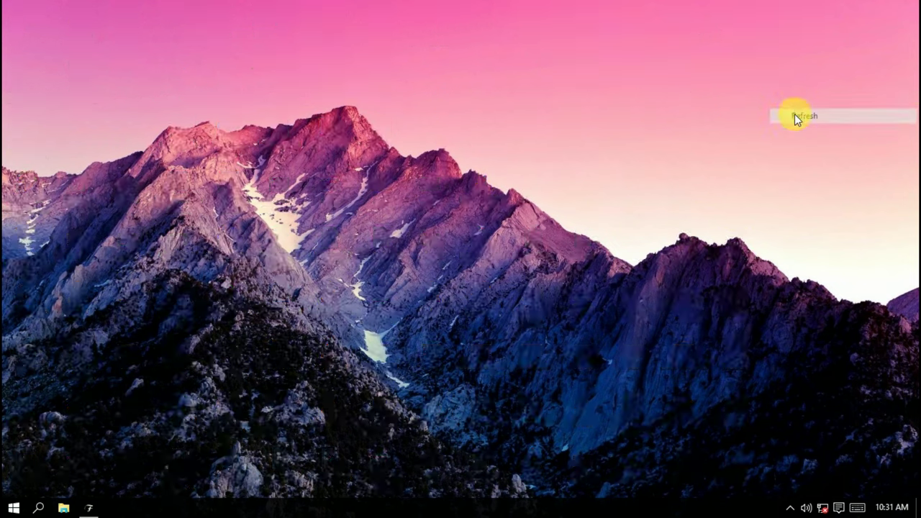
click(788, 509)
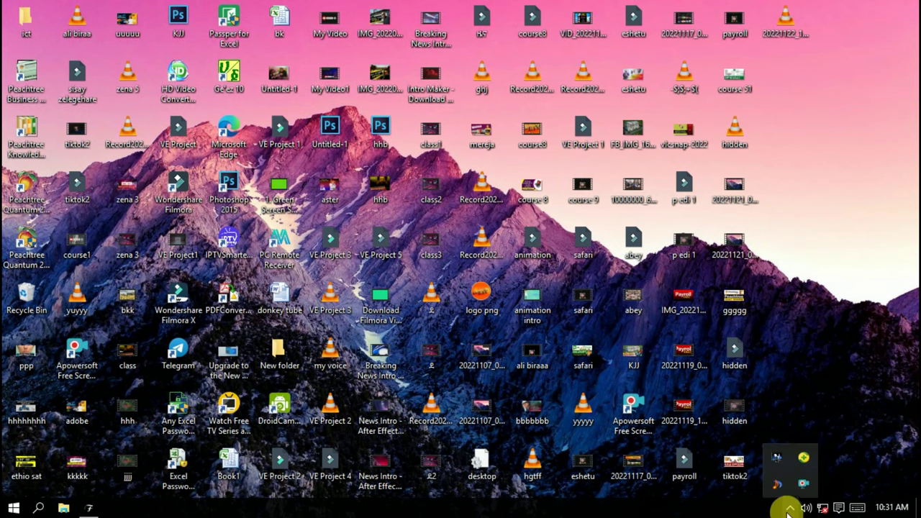
click(806, 271)
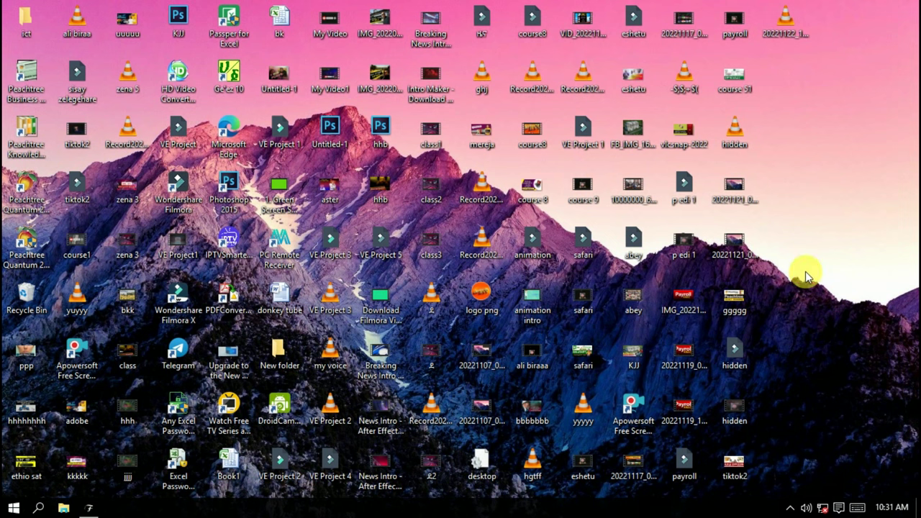